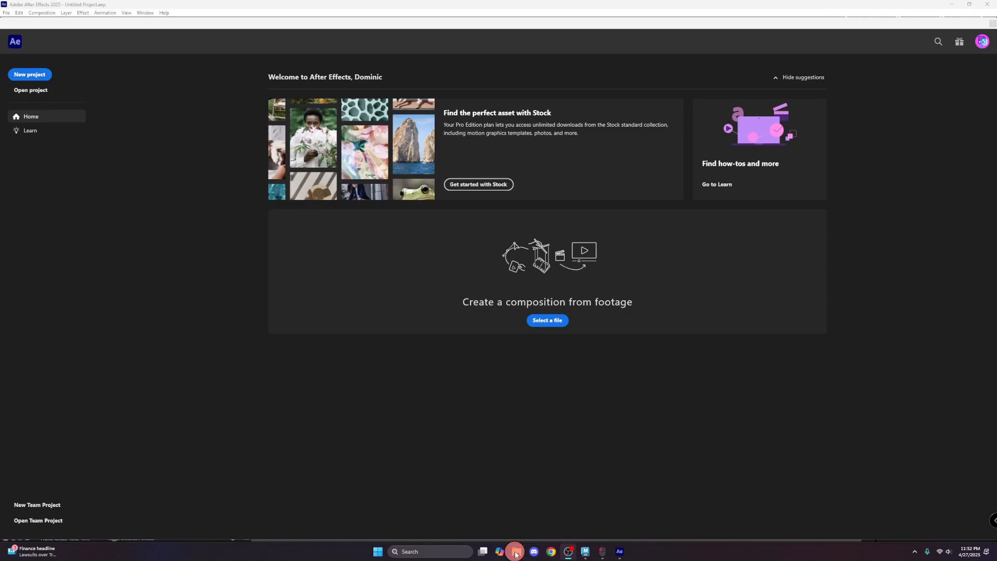
Look over the rendered EXR frames in the car02_r01 folder in File Explorer, and return to After Effects
mouse_move(514, 556)
click(490, 522)
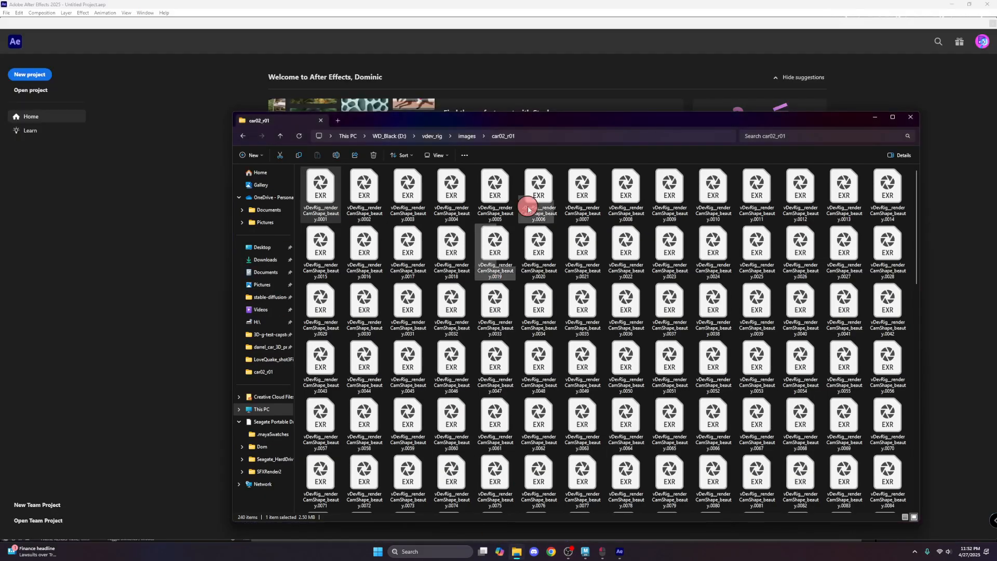
click(757, 422)
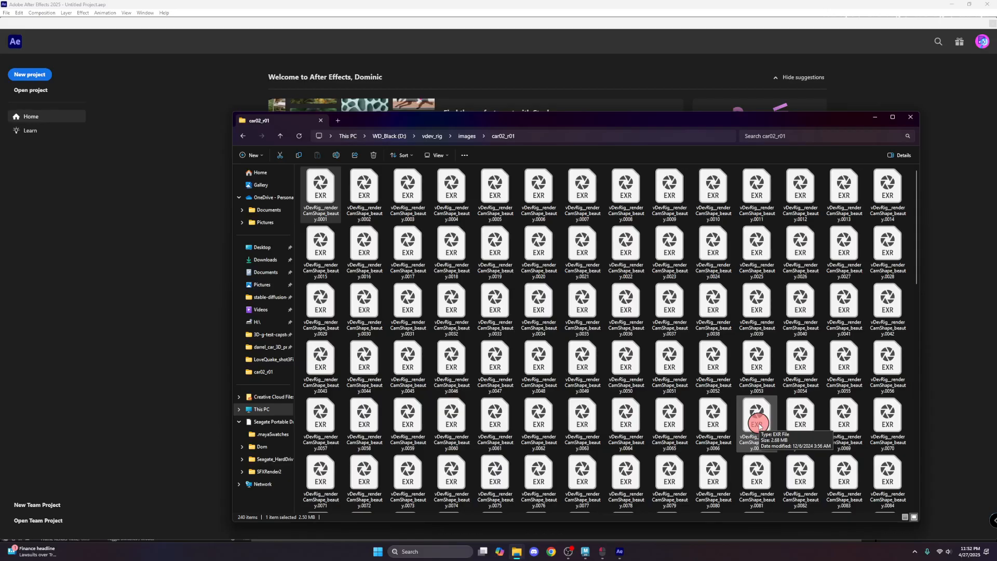
click(195, 261)
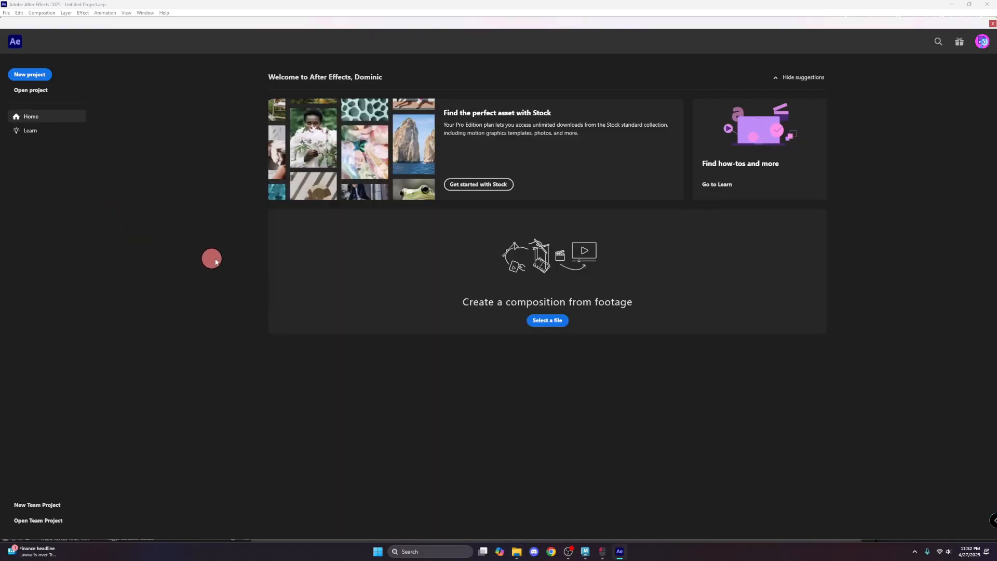
Create a new project and import the car02_r01 frames as an OpenEXR sequence, starting from vDevRig__renderCamShape_beauty.0001
click(38, 76)
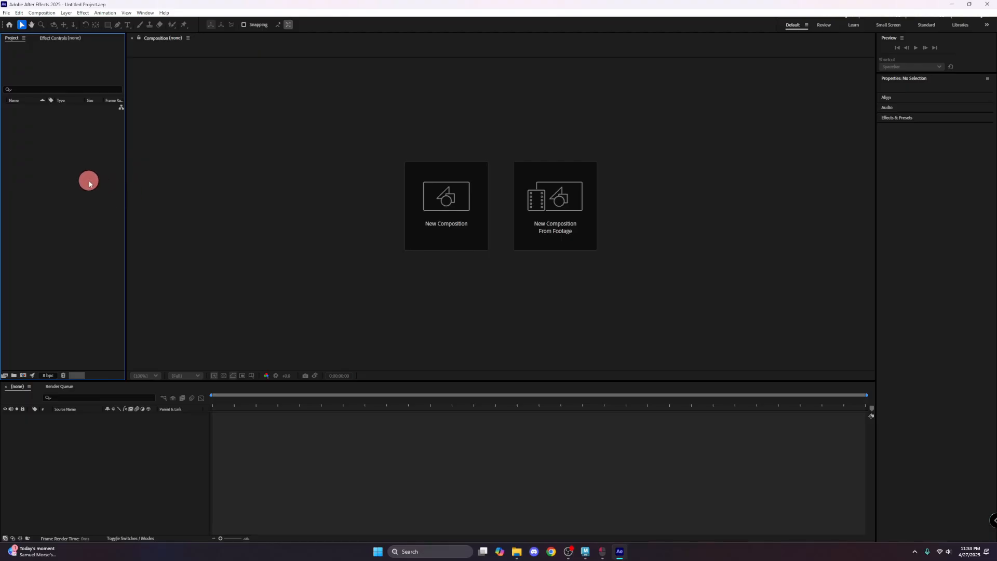
right_click(51, 211)
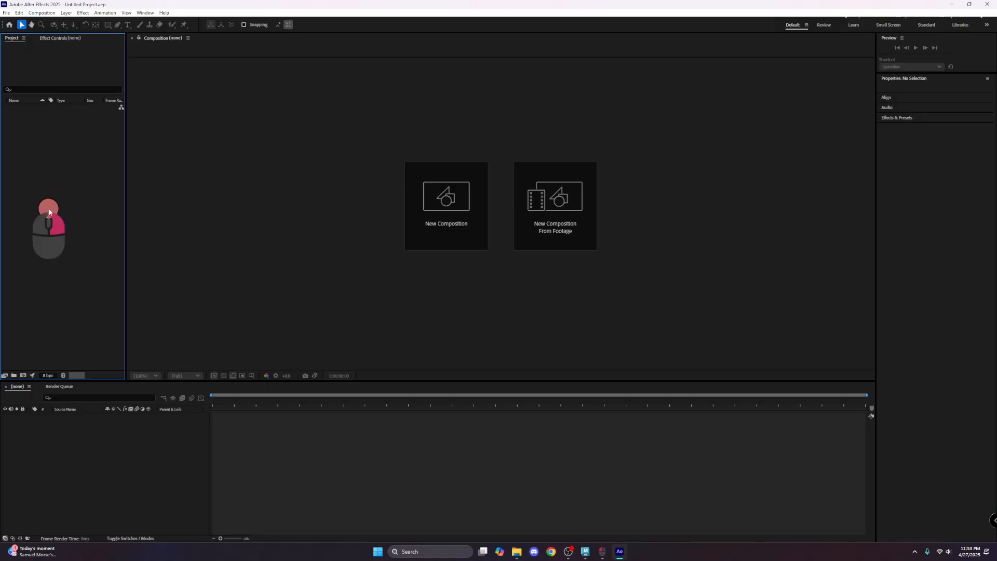
mouse_move(93, 248)
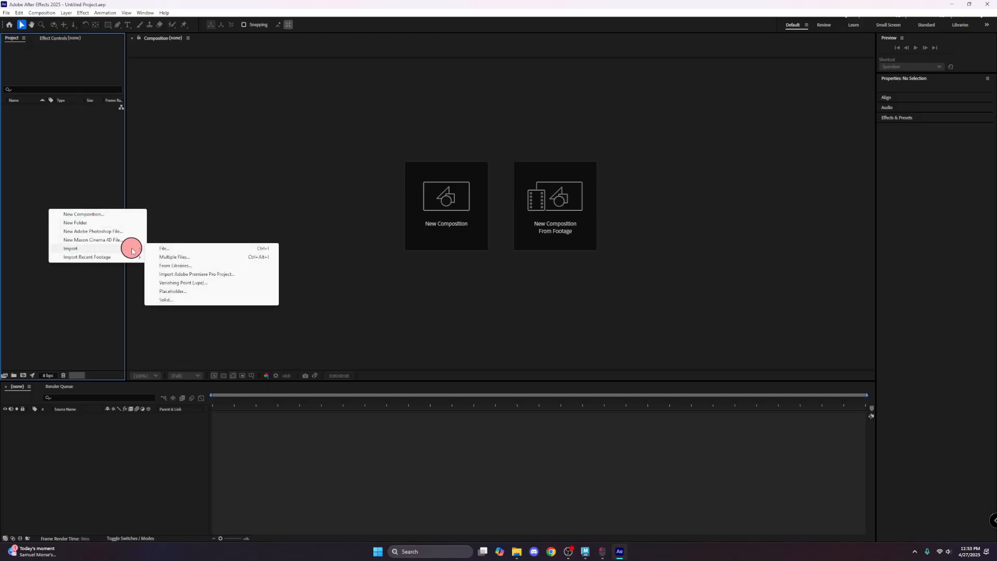
click(173, 250)
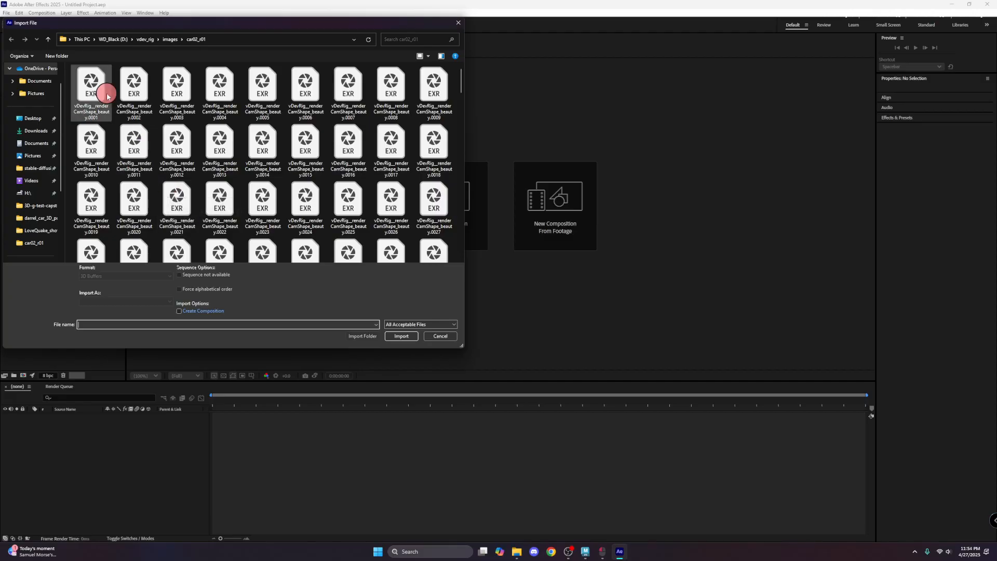
click(91, 84)
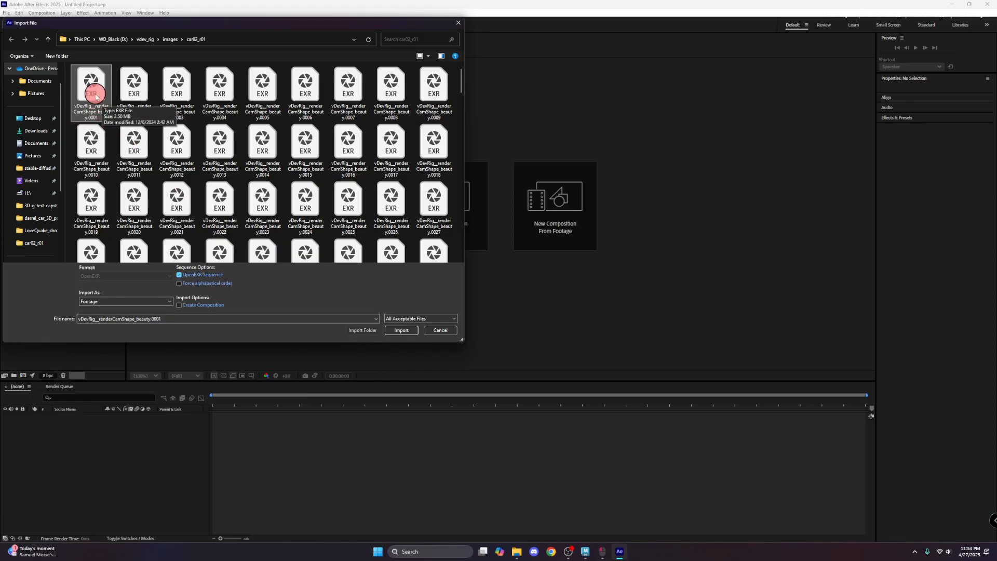
scroll(375, 140, down, 2)
scroll(374, 140, down, 15)
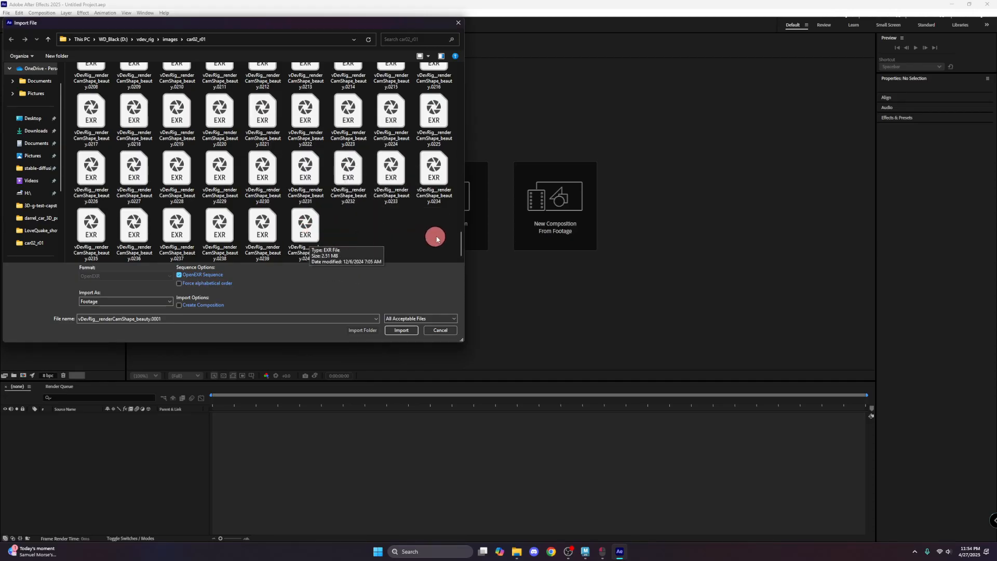
scroll(347, 257, up, 6)
scroll(347, 257, up, 9)
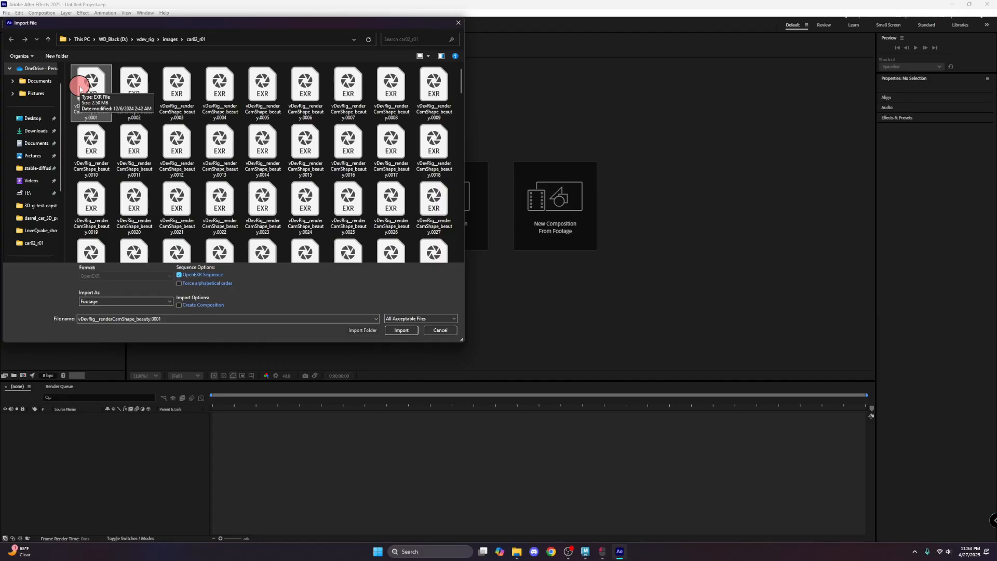
click(179, 275)
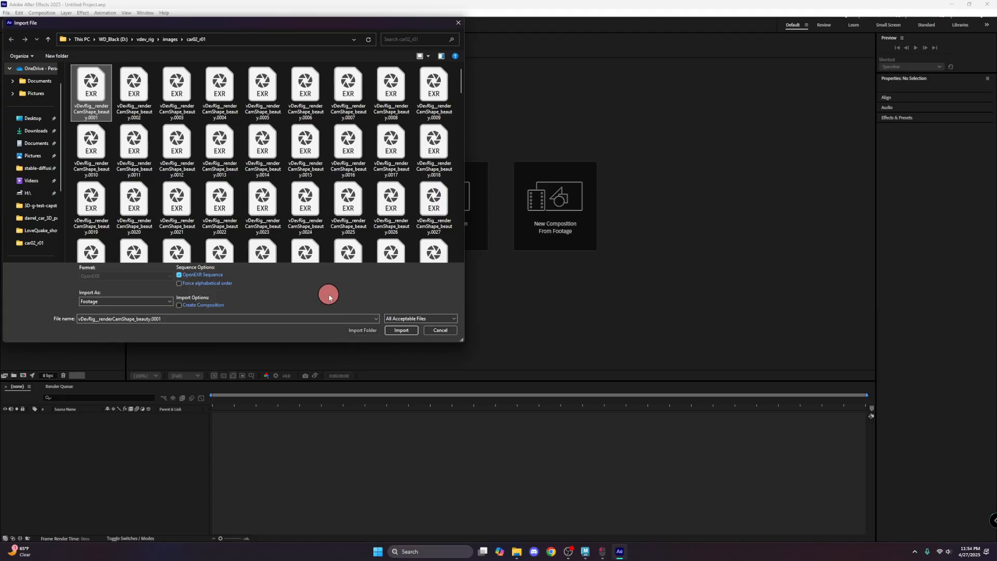
click(392, 335)
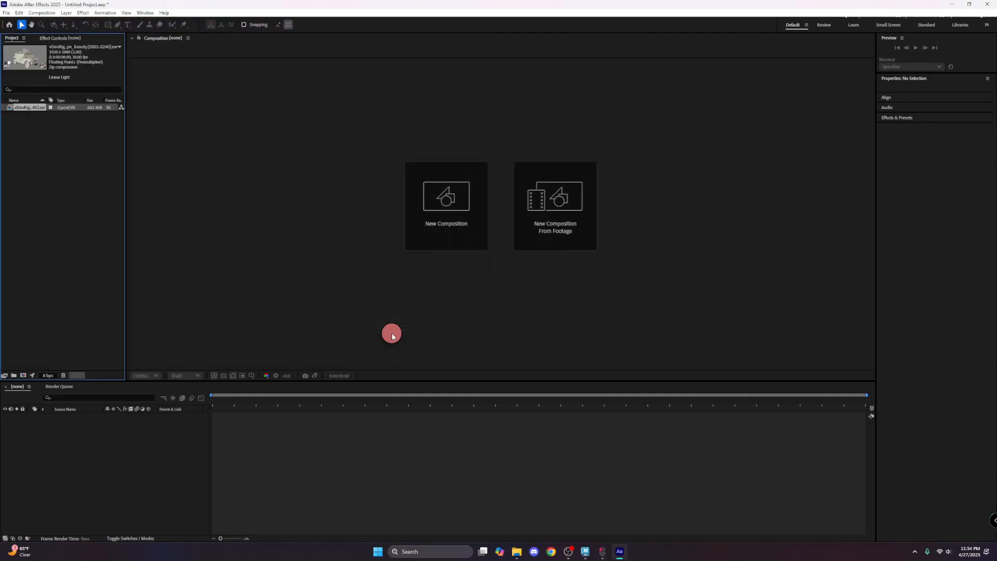
Create a composition from the imported EXR sequence, play back its preview, and return the playhead to the first frame
click(99, 109)
drag(37, 110, 138, 449)
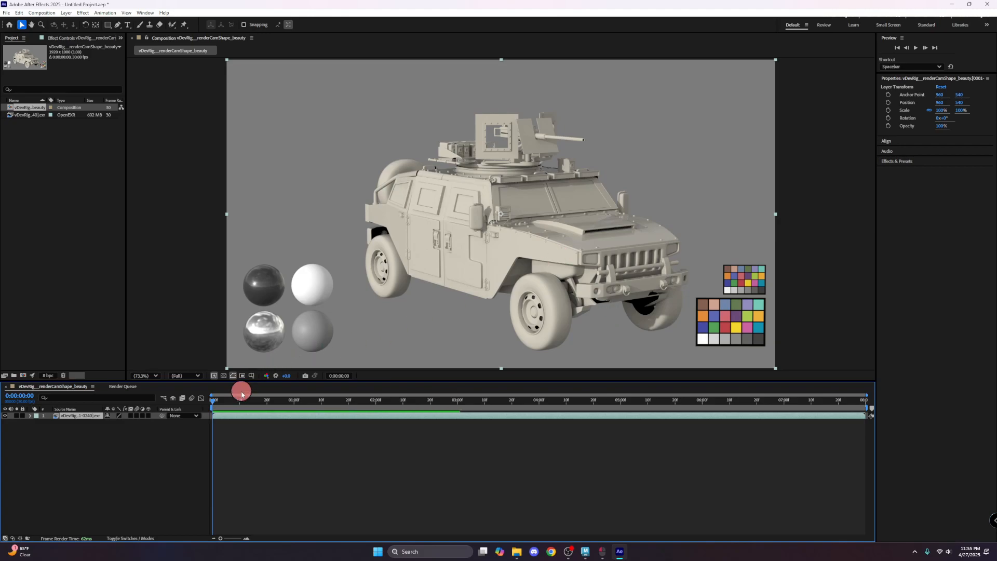
mouse_move(214, 403)
mouse_down()
mouse_move(526, 406)
mouse_move(217, 416)
mouse_up()
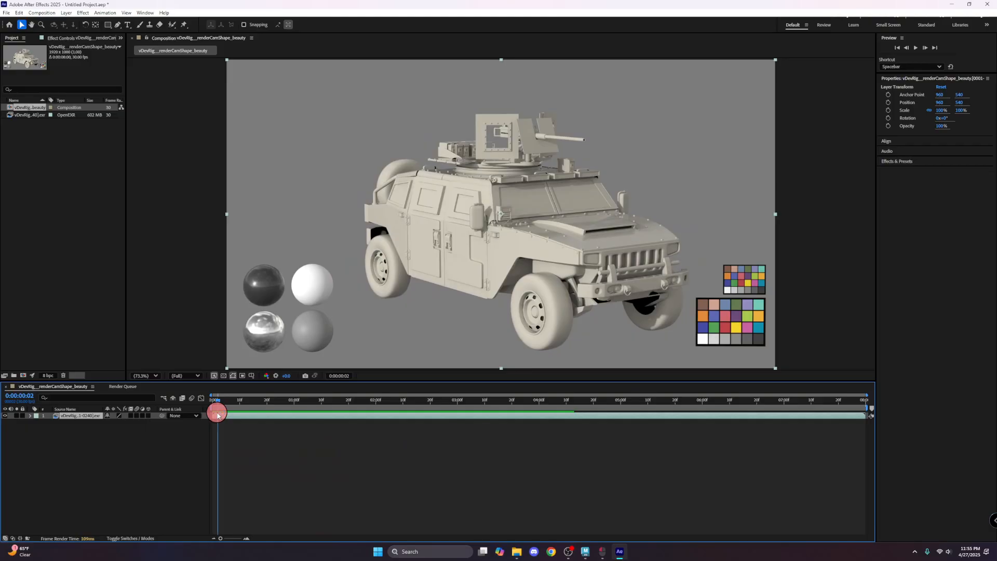
key(space)
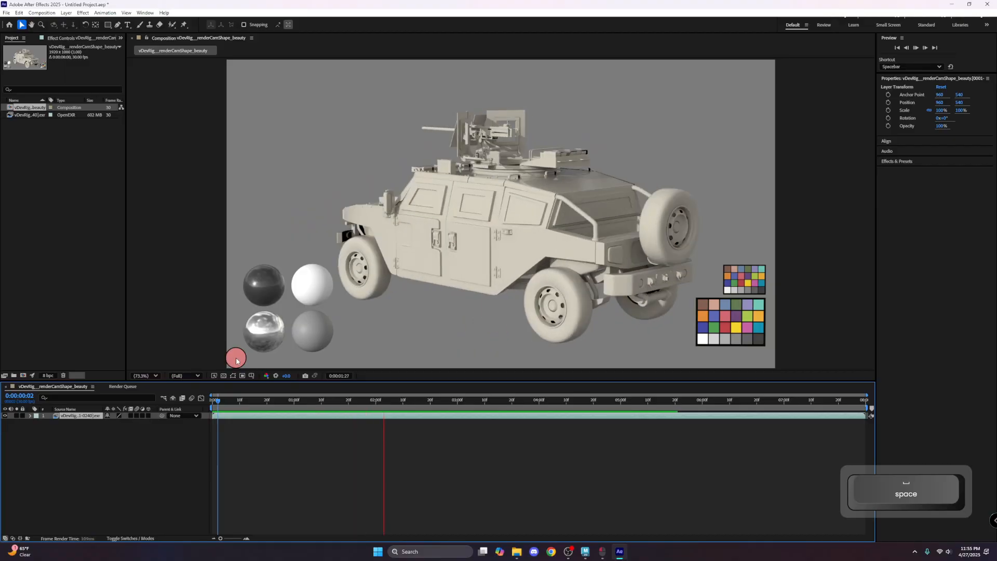
key(space)
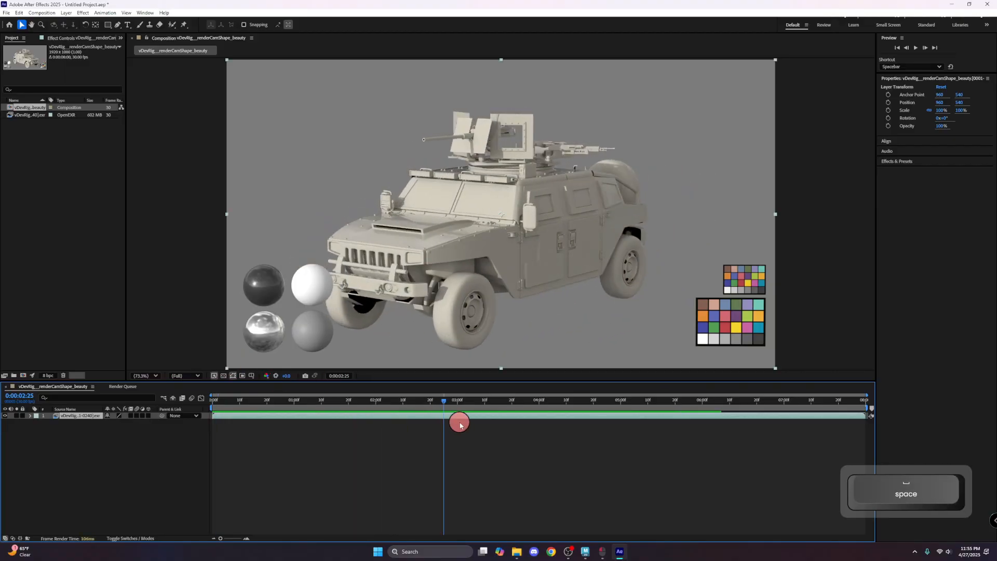
drag(443, 407, 212, 421)
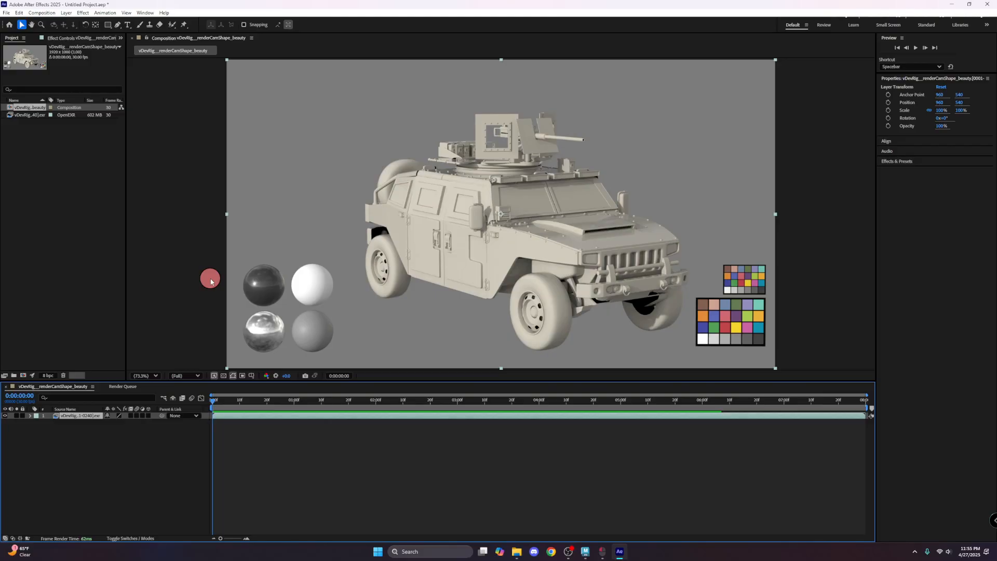
Rename the composition as dom-truck-render in its composition settings
right_click(179, 288)
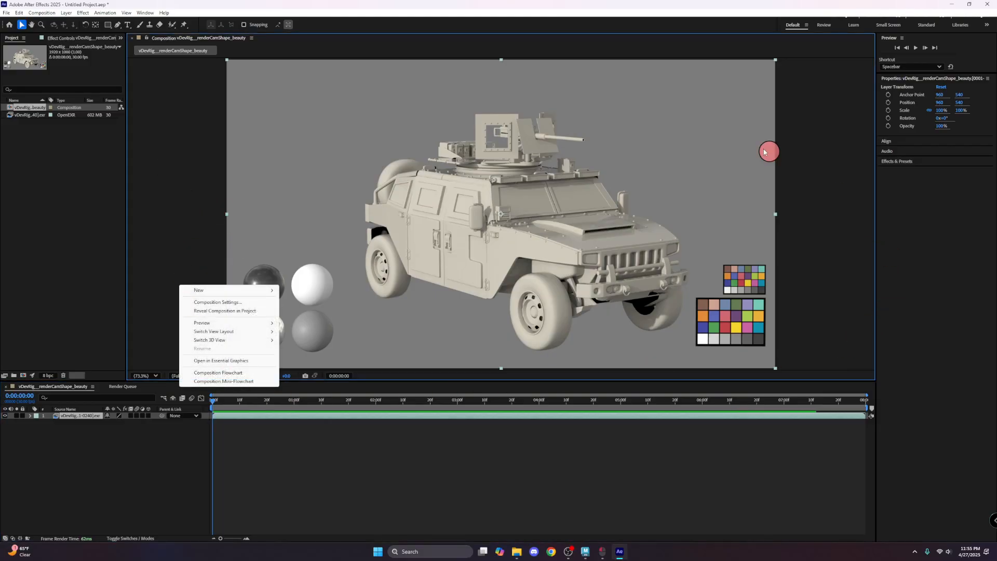
click(200, 305)
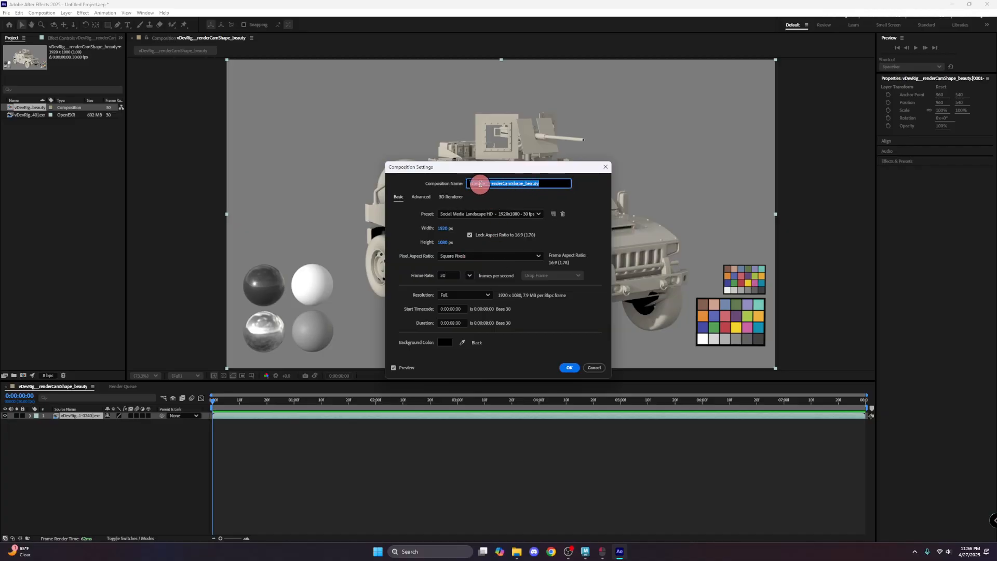
text(dom-truck-render)
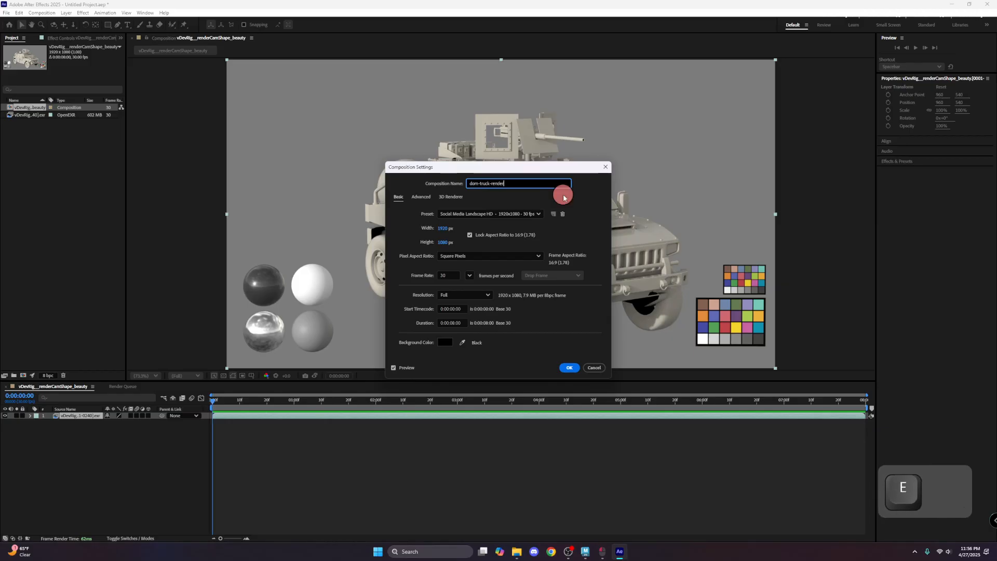
key(Return)
Set the composition's frame rate to 24 frames per second
right_click(280, 245)
right_click(160, 277)
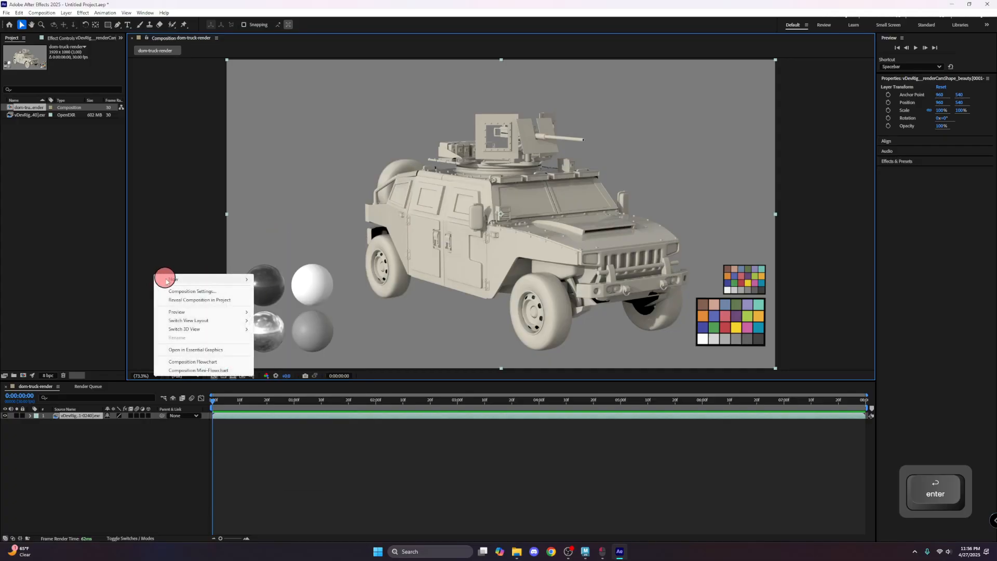
click(190, 291)
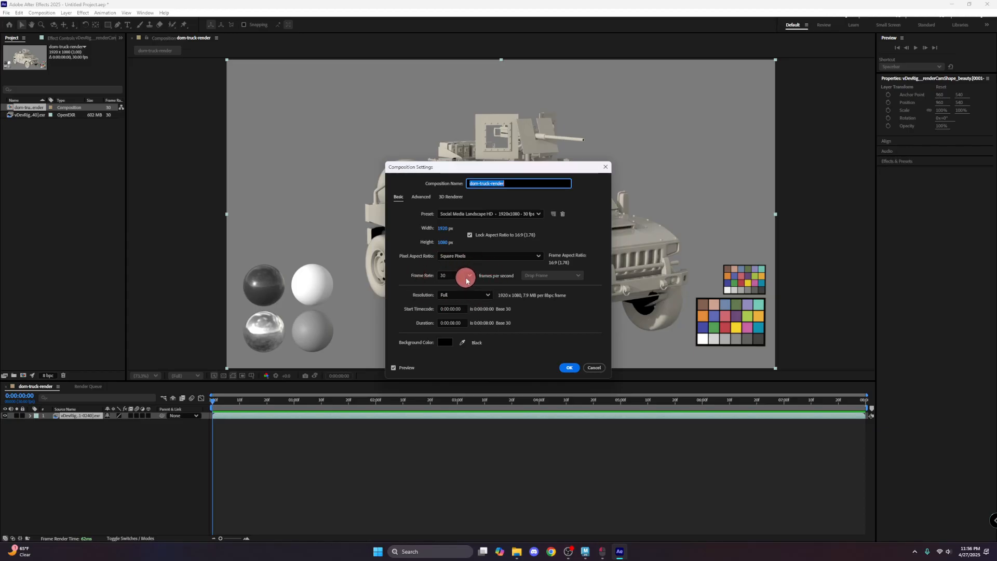
click(470, 276)
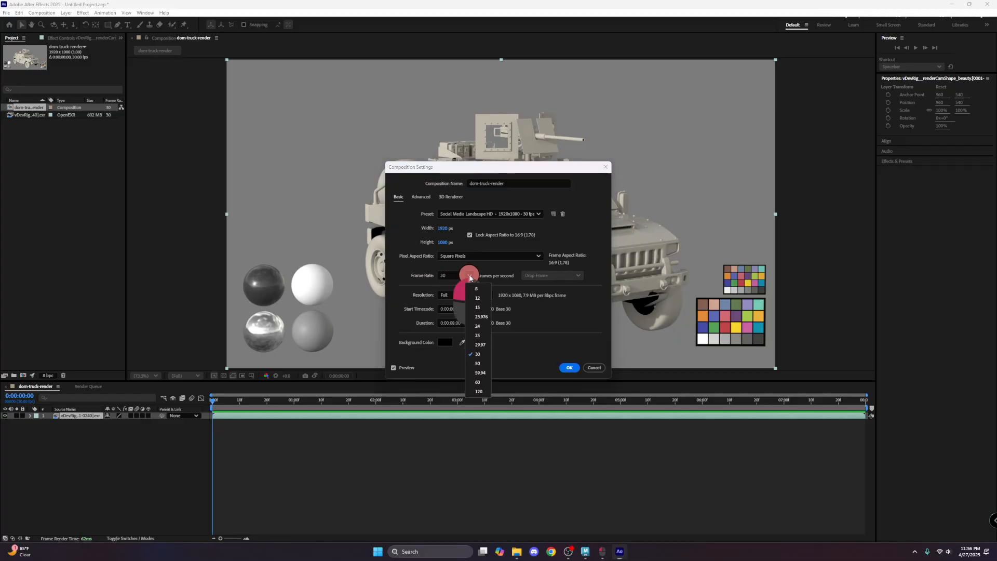
click(480, 327)
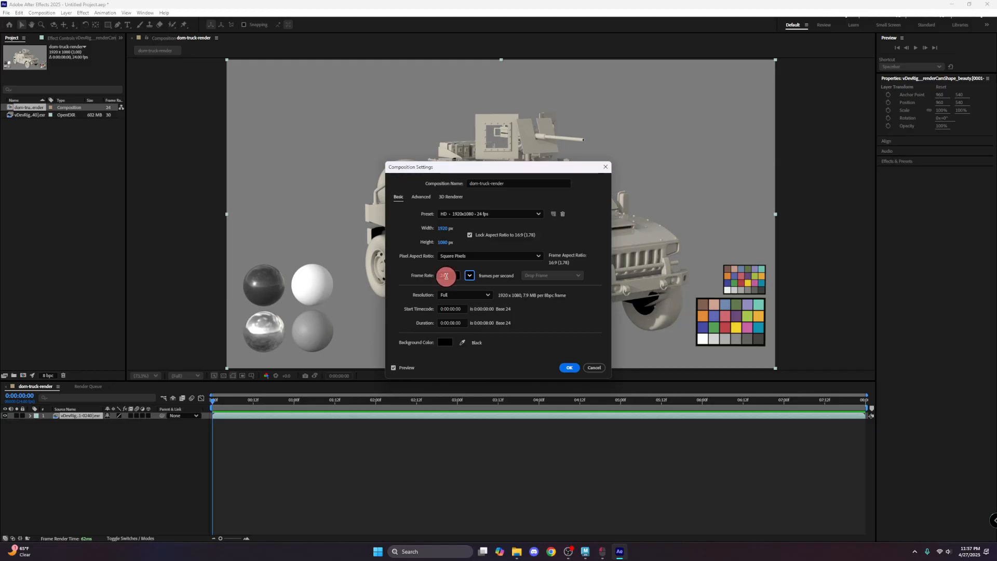
click(568, 368)
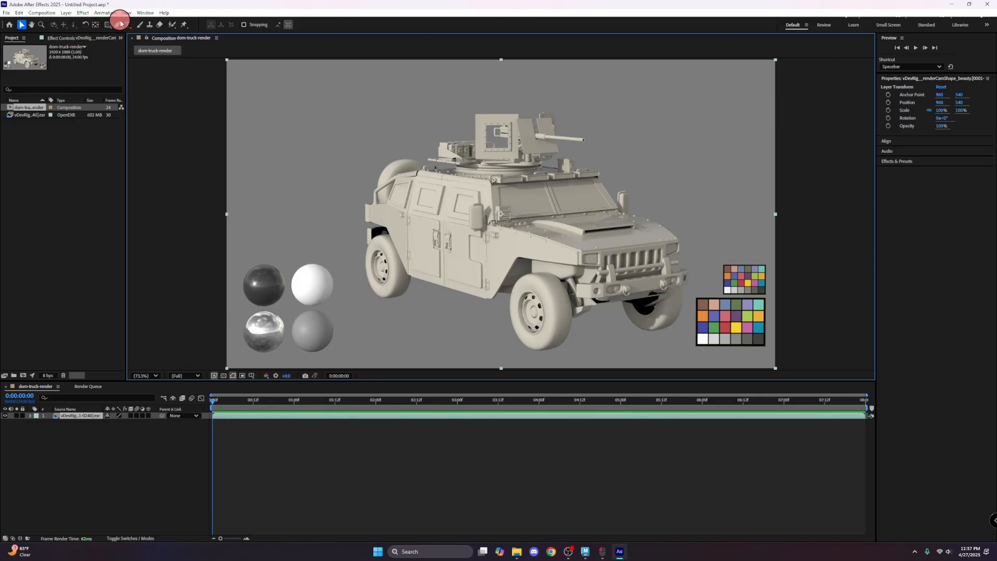
click(80, 12)
mouse_move(129, 123)
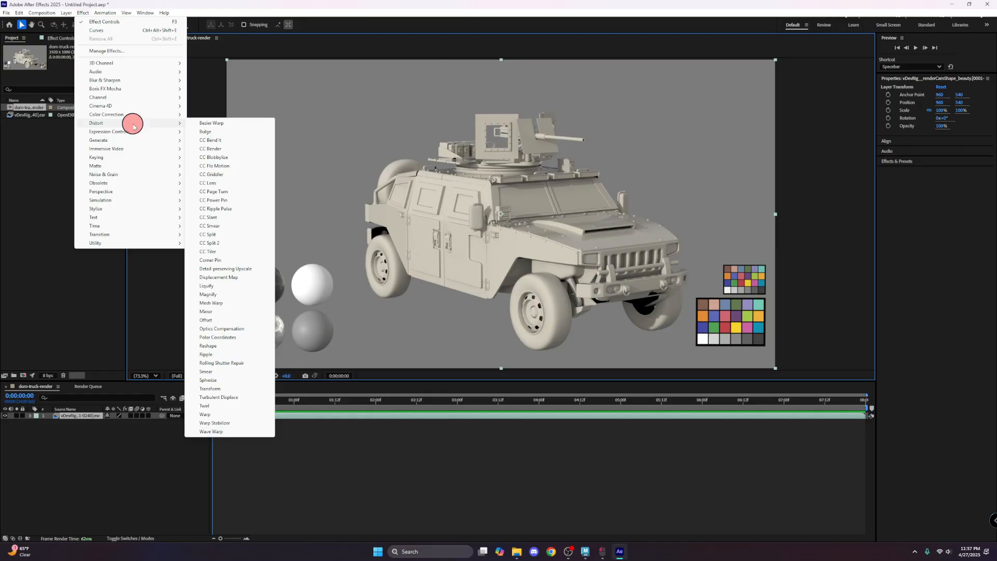
mouse_move(130, 174)
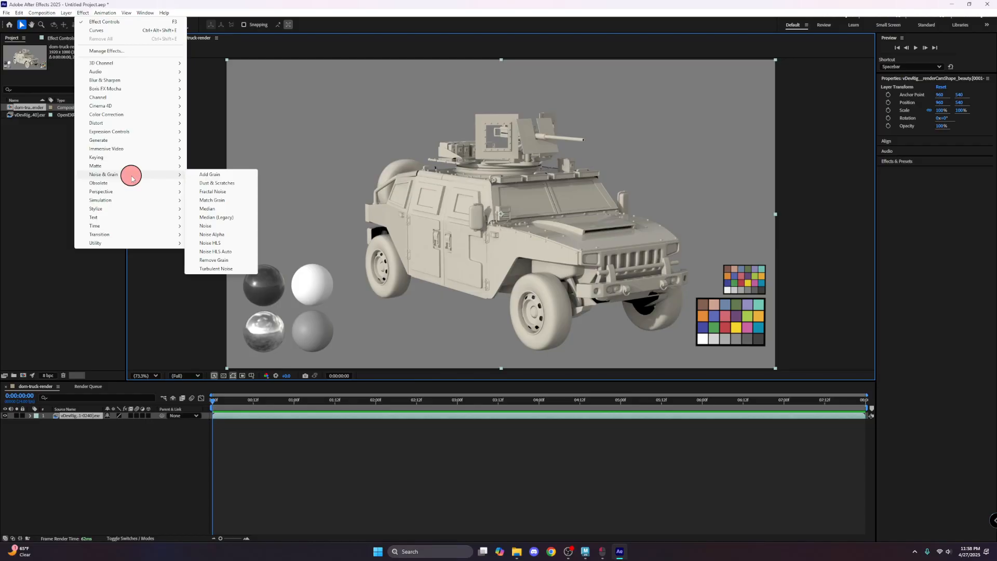
click(175, 488)
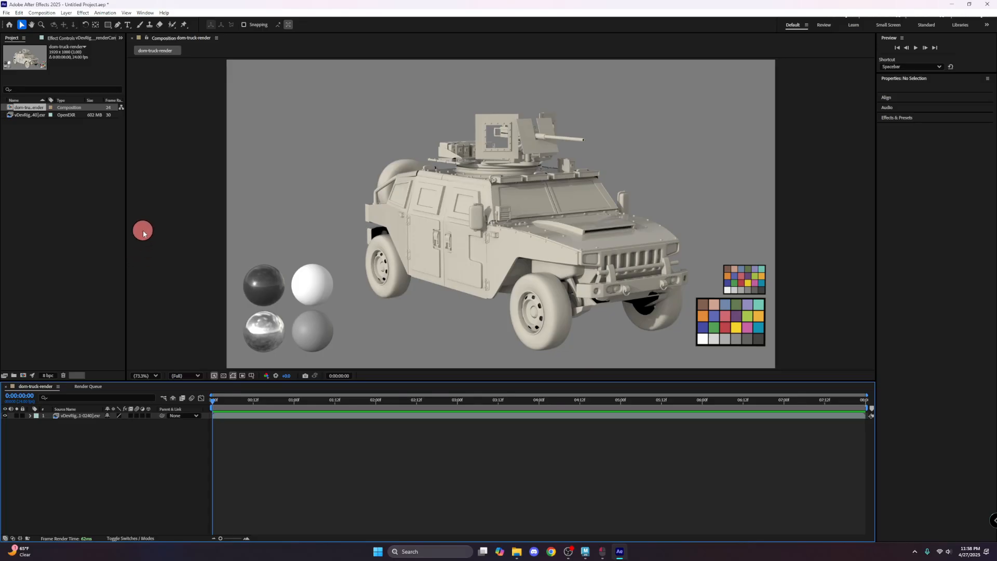
Add the dom-truck-render composition to the Render Queue for export
click(7, 13)
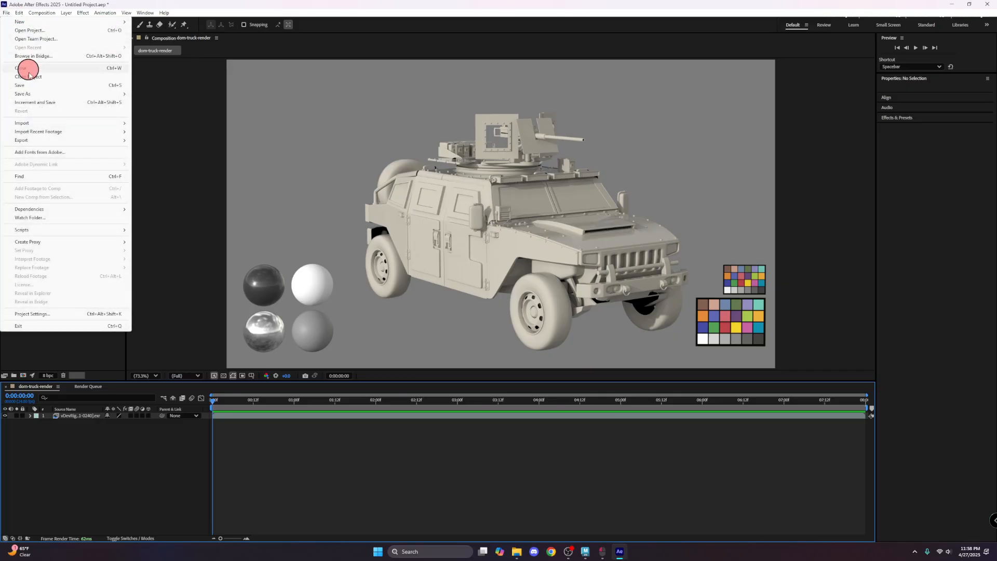
mouse_move(71, 141)
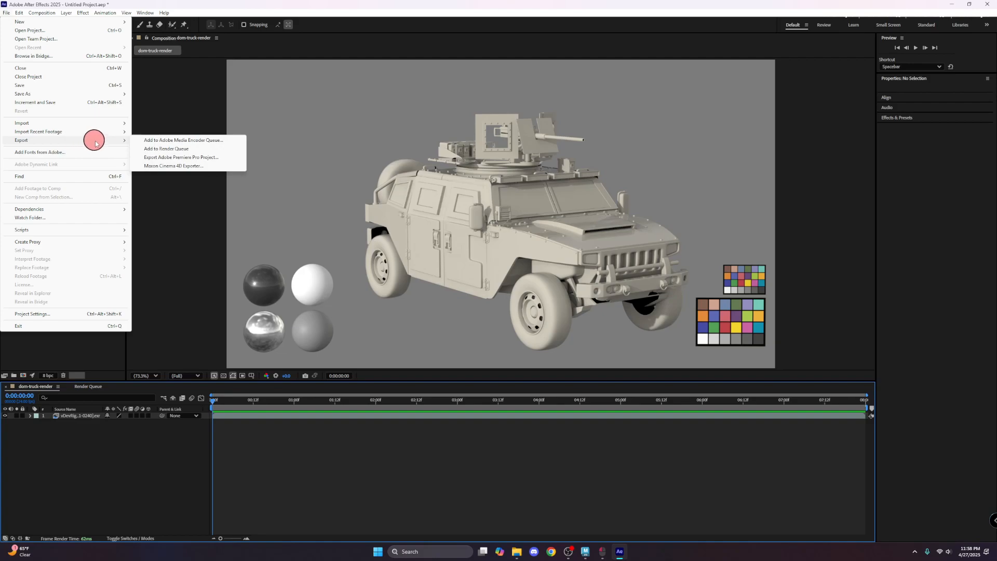
click(210, 150)
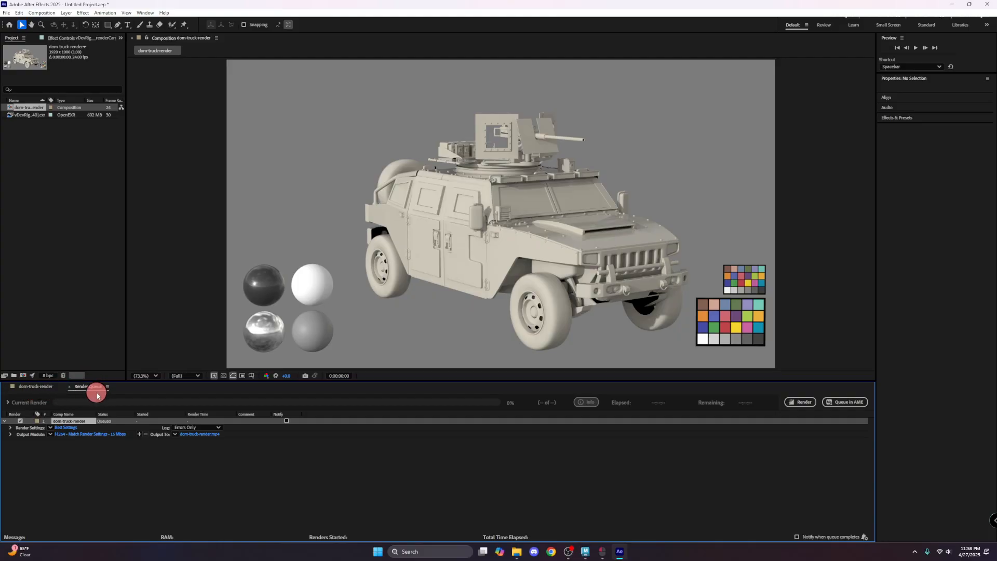
click(38, 388)
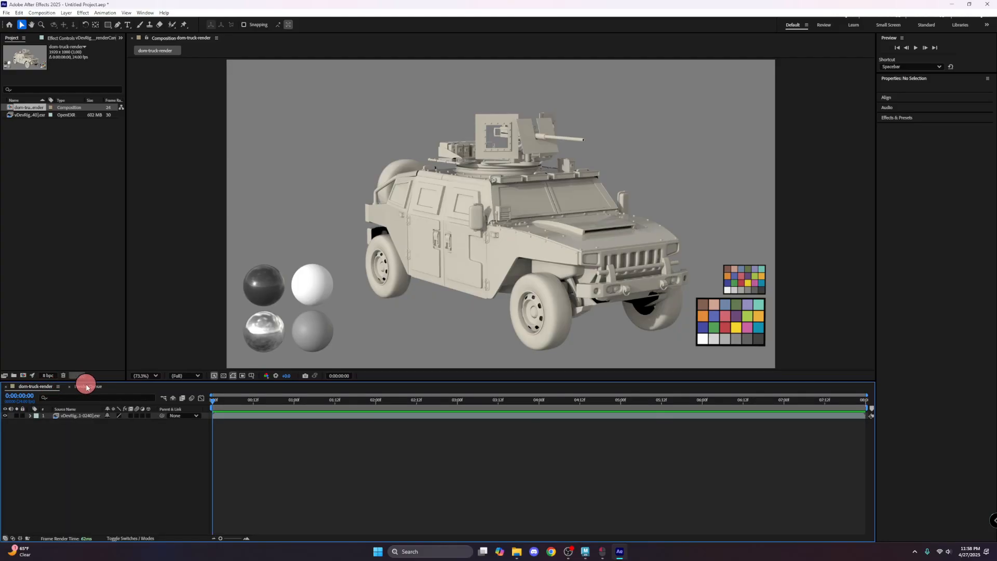
click(86, 387)
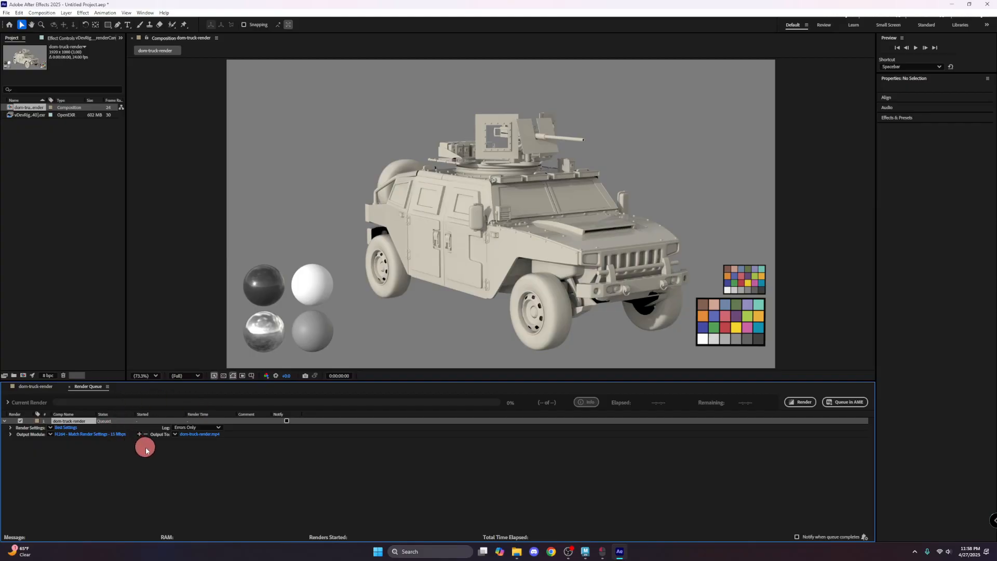
Keep H.264 as the video format in the dom-truck-render output module and accept the settings
click(69, 435)
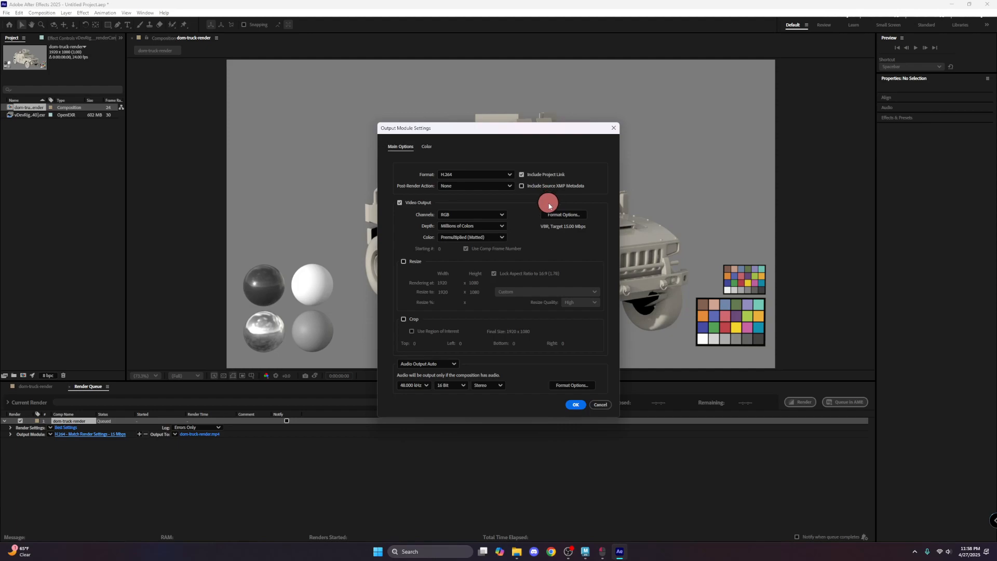
click(511, 175)
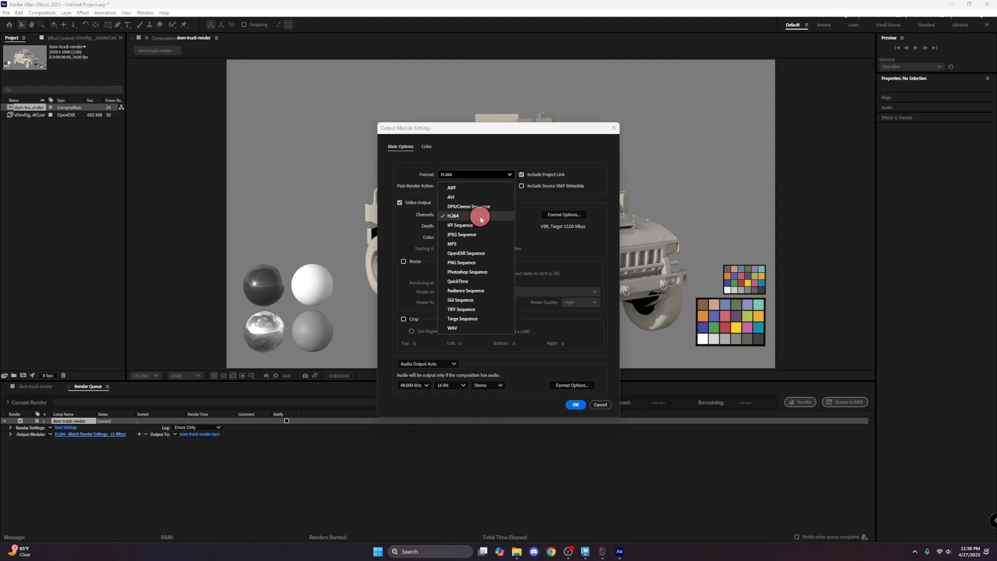
click(531, 139)
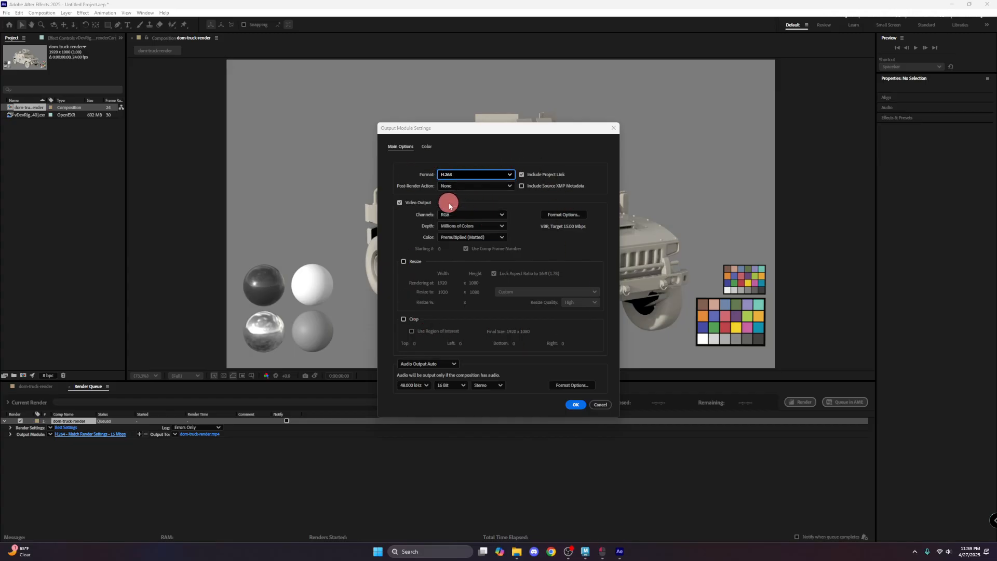
click(571, 406)
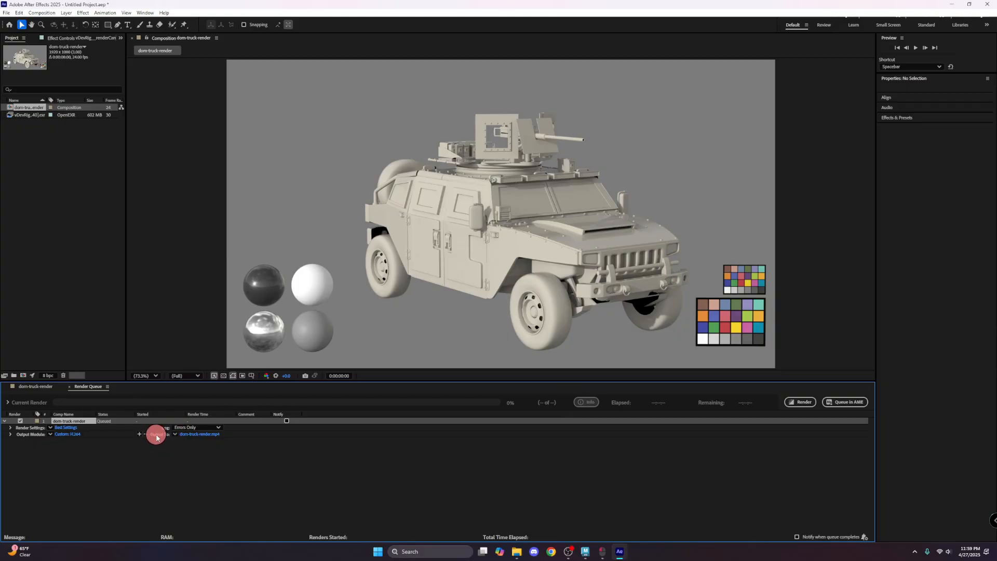
Choose the save location for dom-truck-render.mp4 and render the queued composition
click(214, 435)
scroll(44, 119, up, 2)
scroll(43, 117, up, 4)
click(38, 122)
click(402, 305)
click(792, 401)
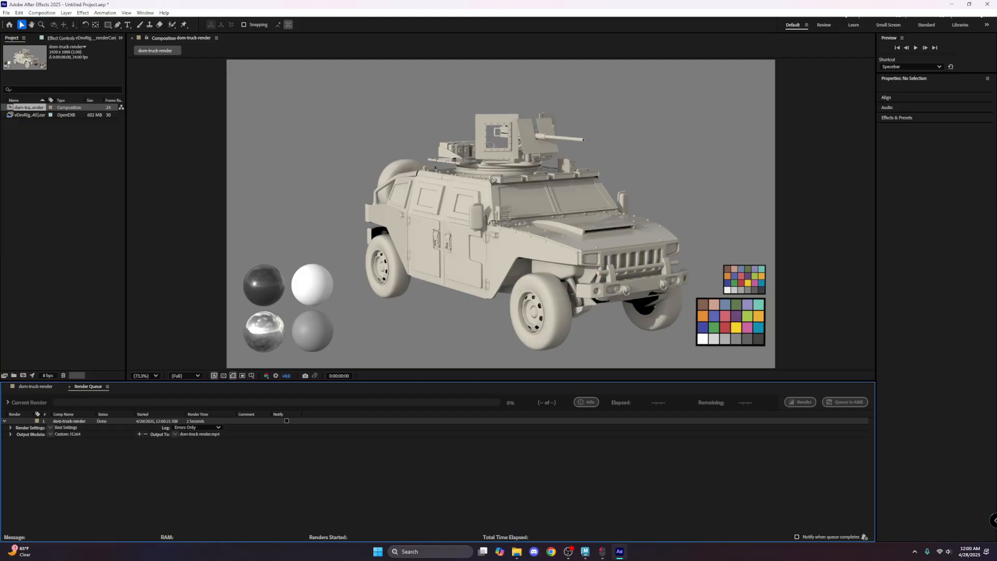
Switch to Media Player, bring its window into view over After Effects, and play the rendered dom-truck-render video
key(alt+Tab)
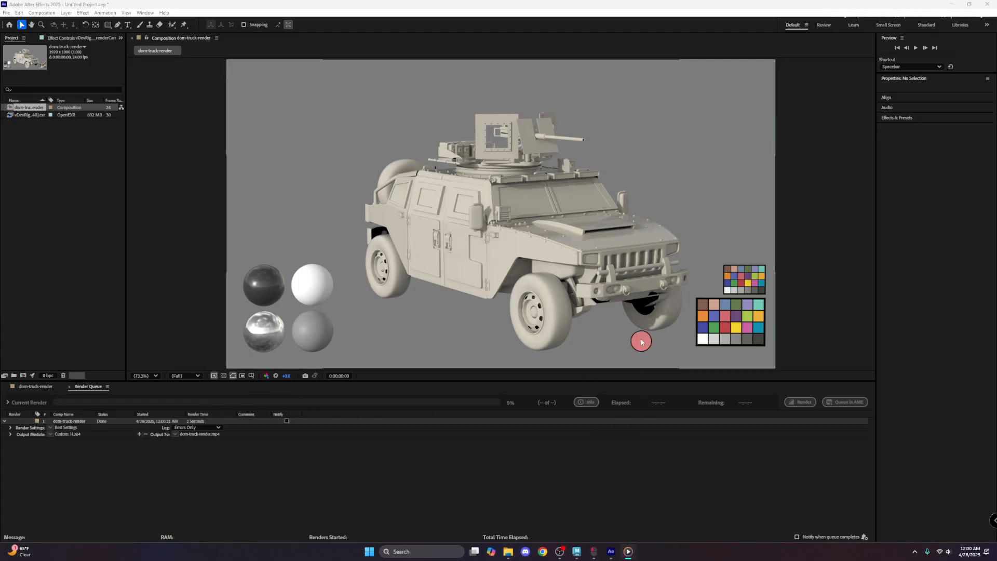
drag(0, 93, 548, 83)
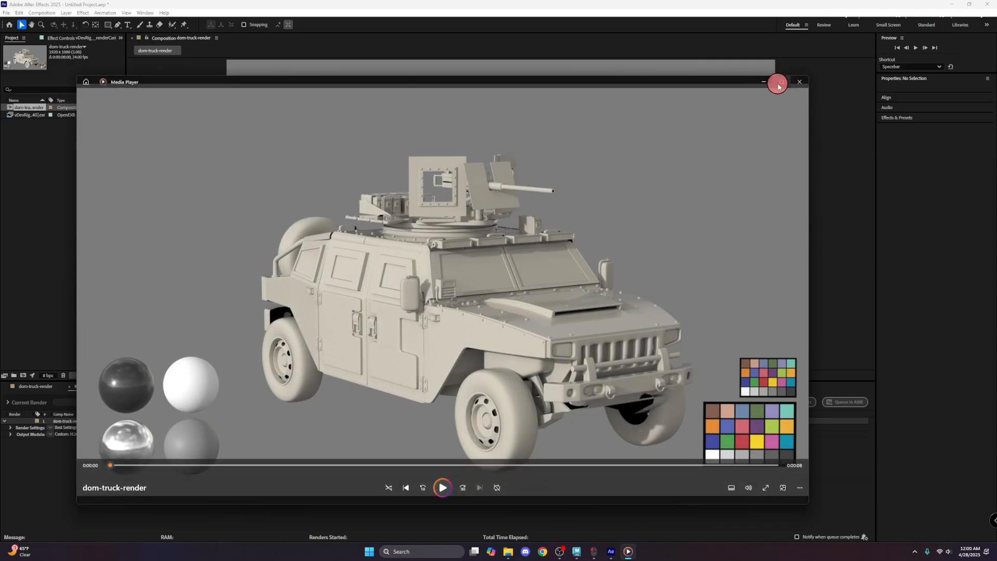
mouse_move(778, 86)
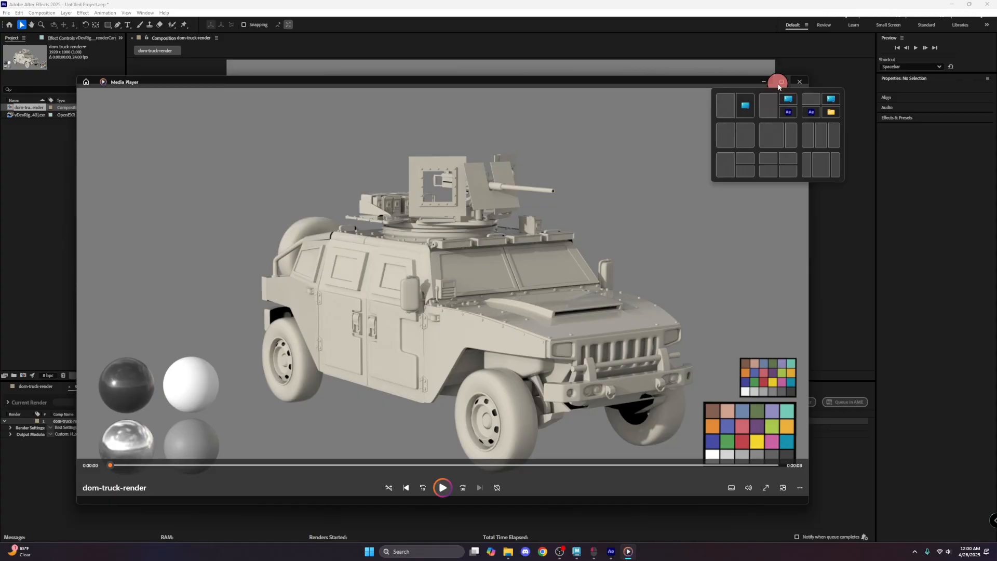
click(443, 488)
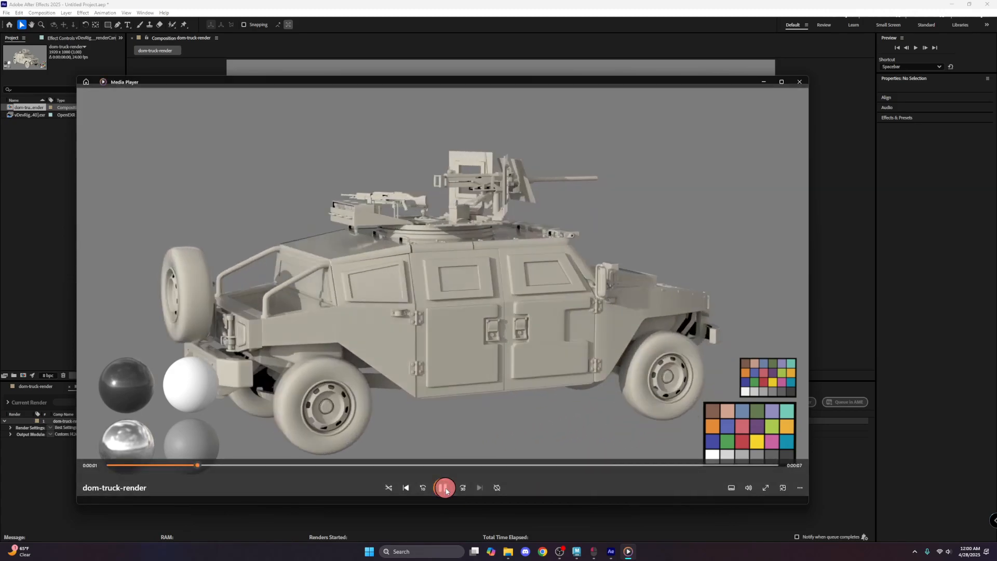